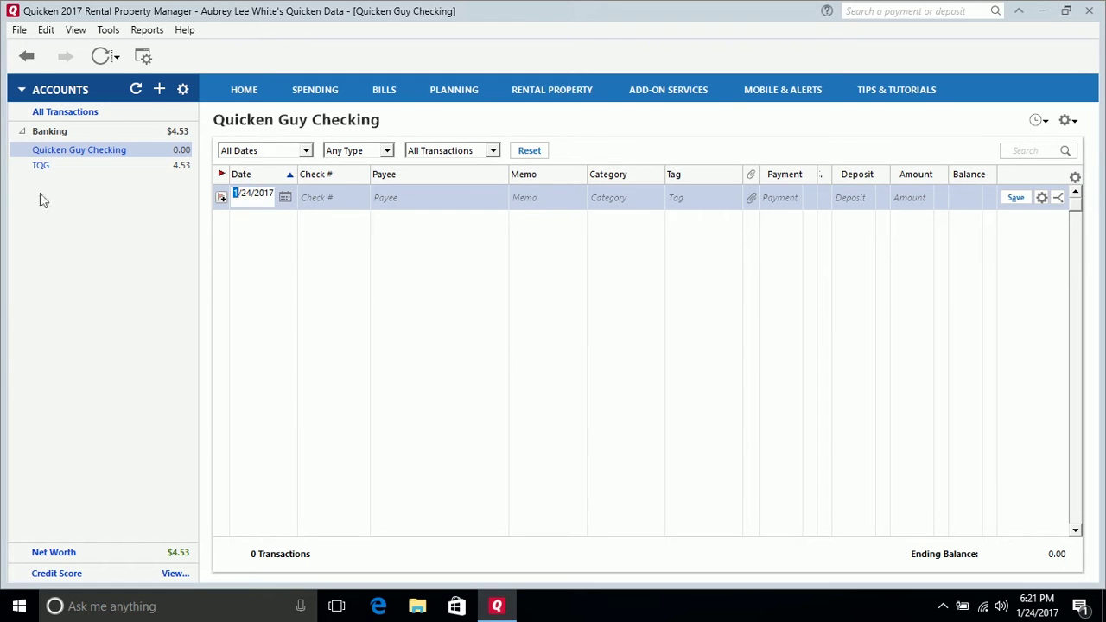
Open the TQG account register, start its online update, and sign in with the Intuit account password
click(37, 165)
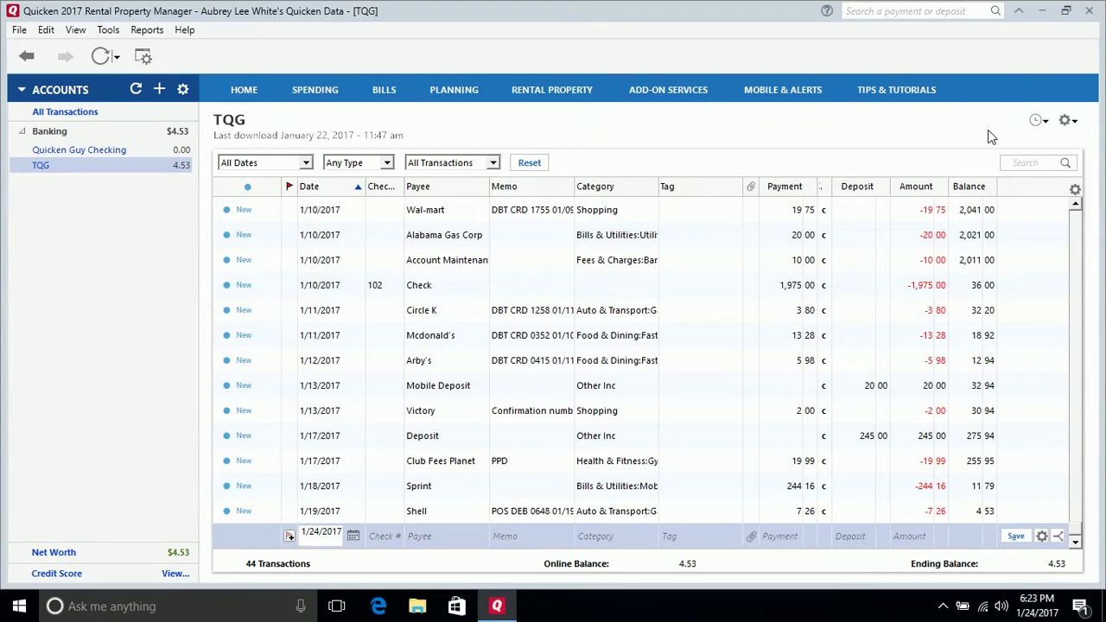
click(1068, 121)
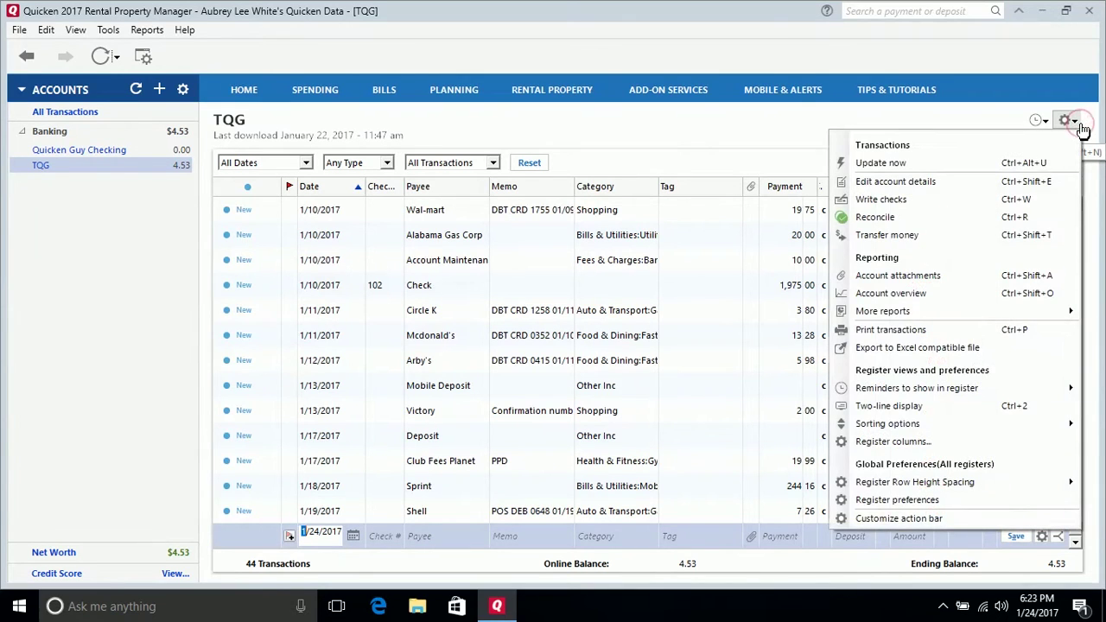
click(894, 163)
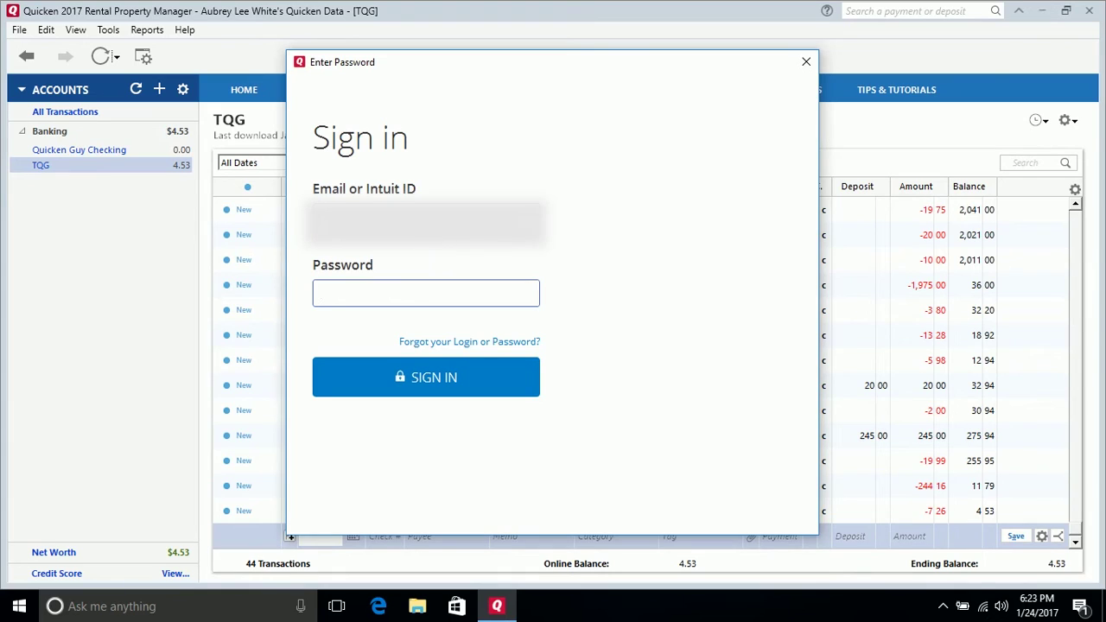
click(435, 294)
text(**********)
key(Return)
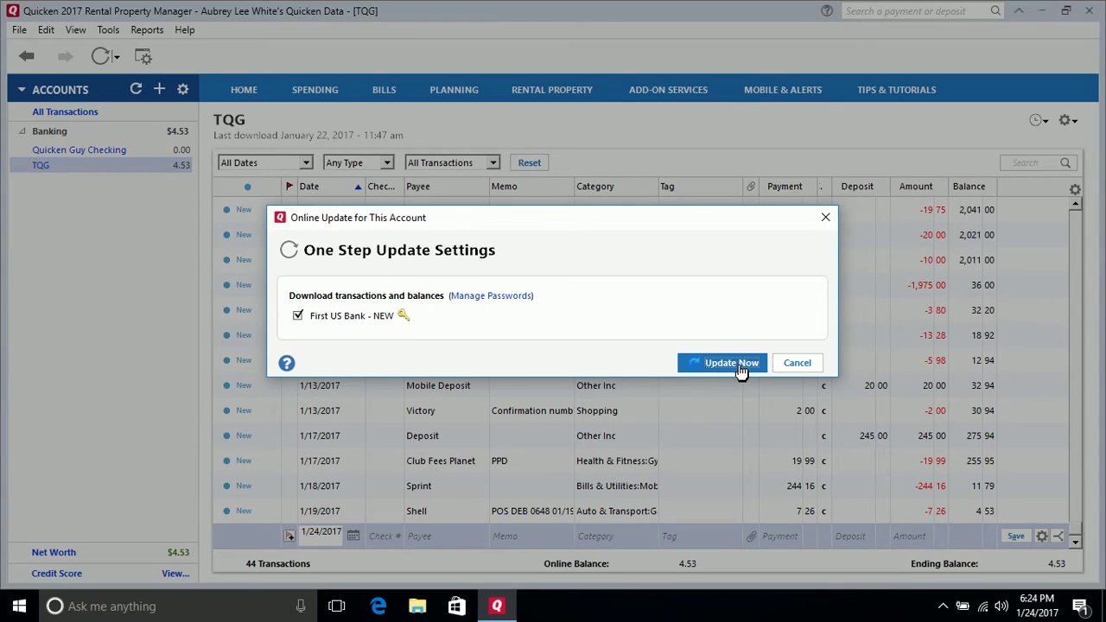
Run the online update for First US Bank - NEW, submit the assigned-password change form, and close the update summary
click(756, 309)
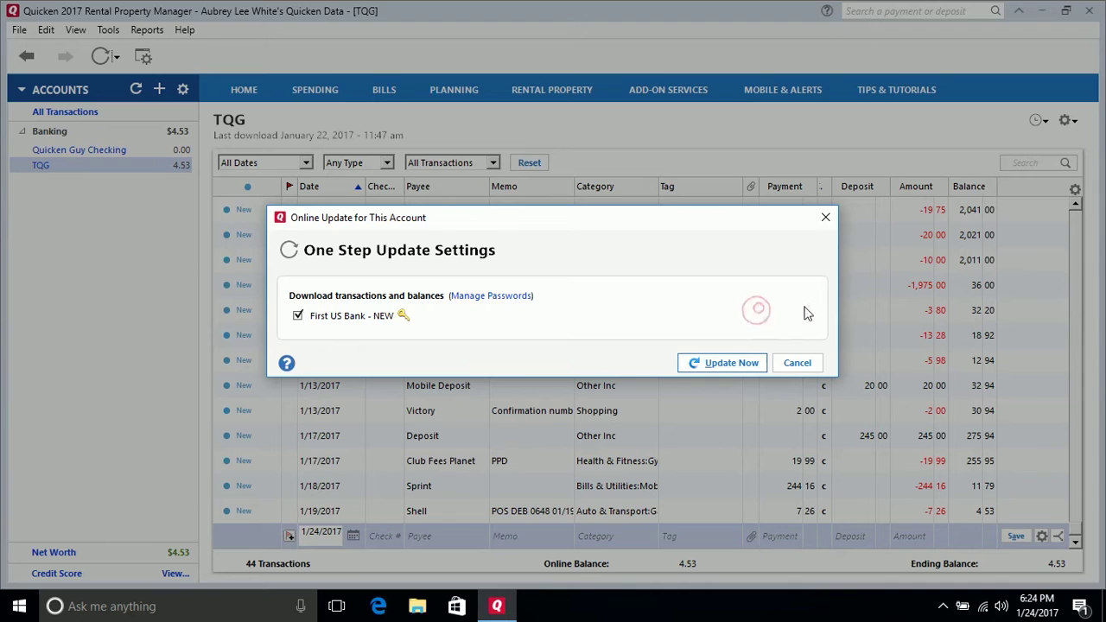
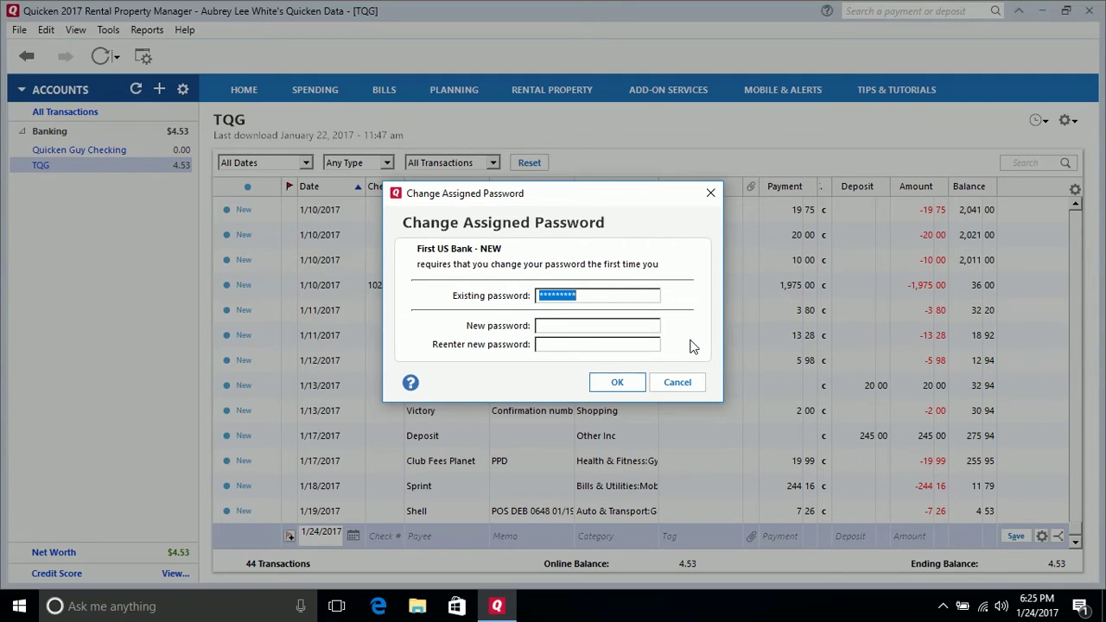
key(BackSpace)
click(615, 385)
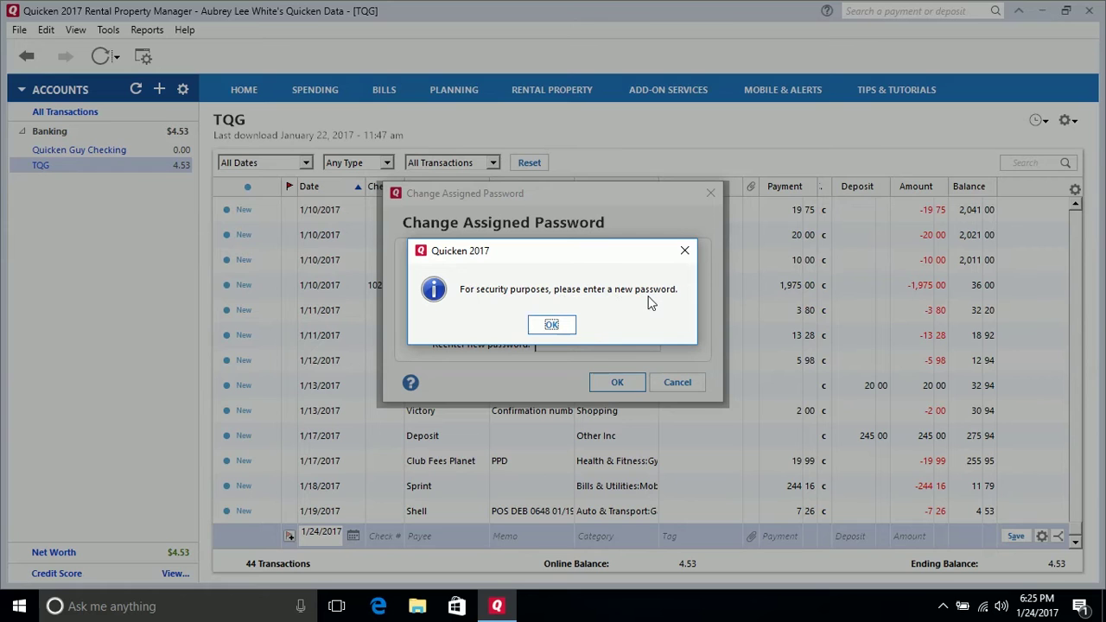
click(563, 325)
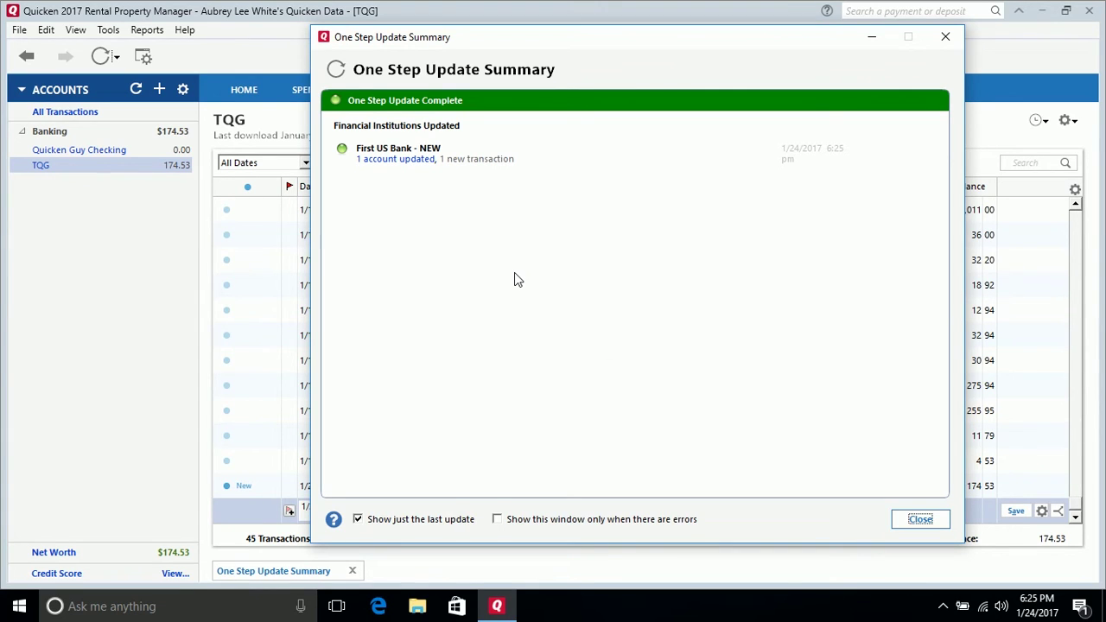
click(921, 524)
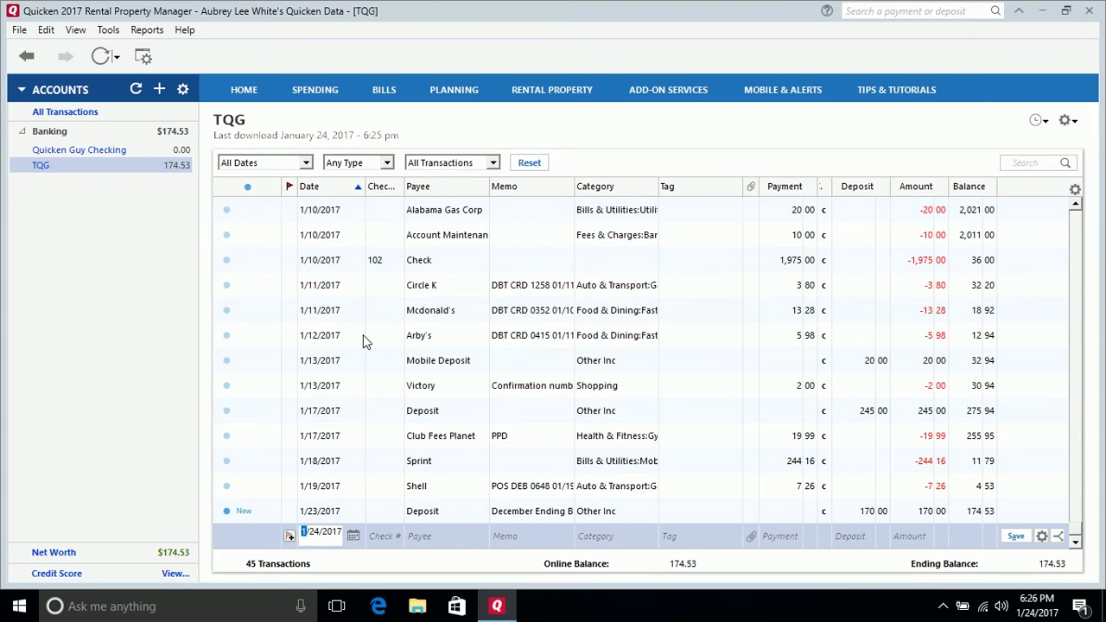
Deactivate transaction download for the TQG account in its online services settings, then save the account details and close the account list
click(108, 30)
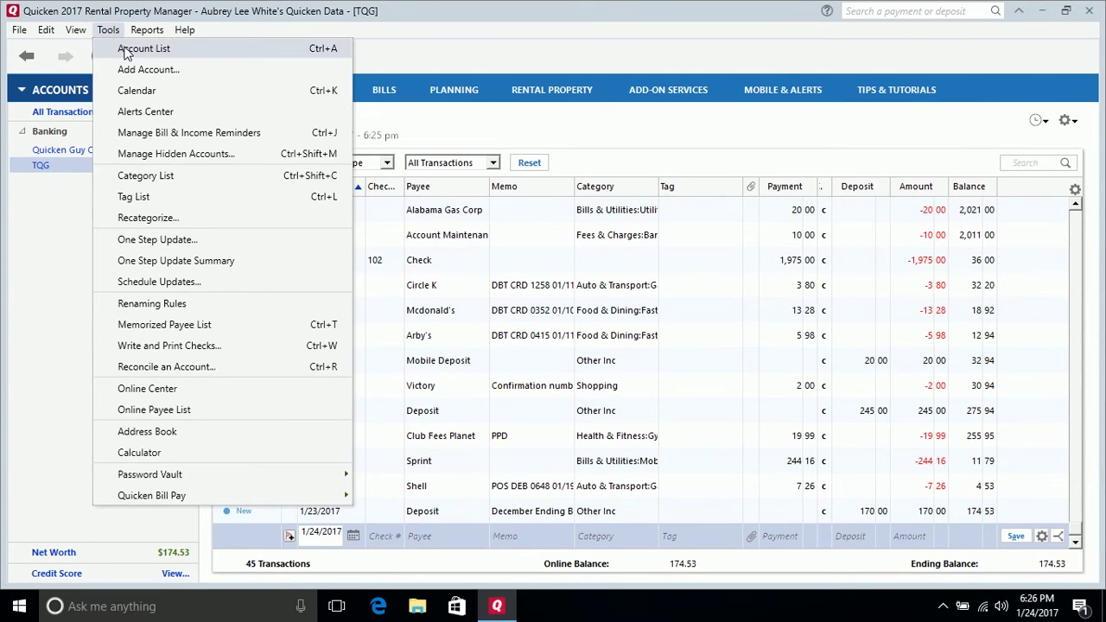
click(135, 51)
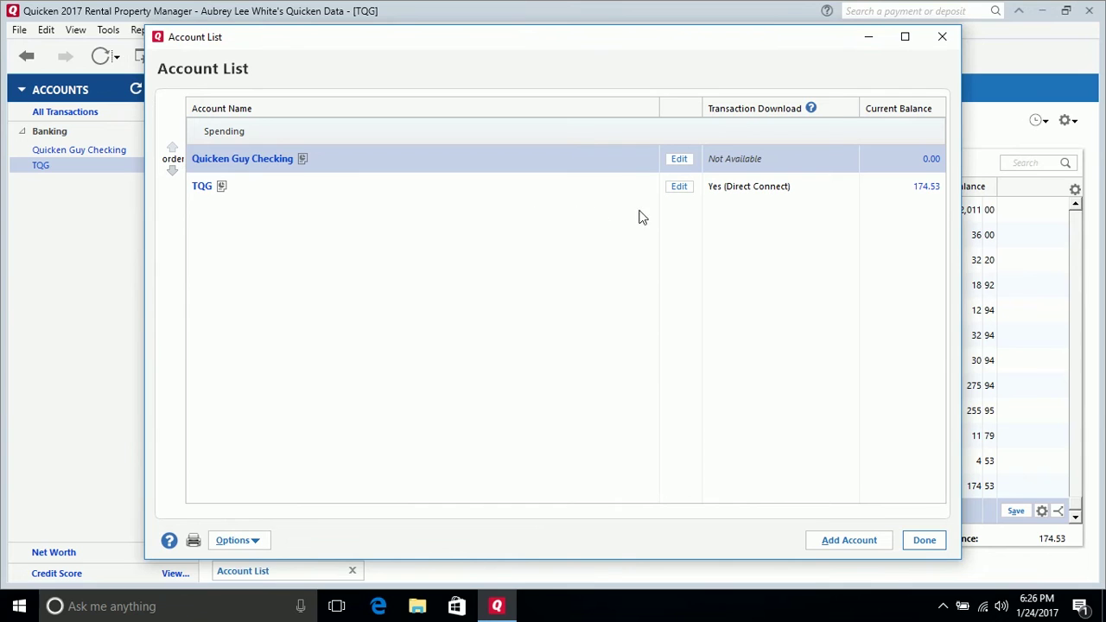
click(681, 187)
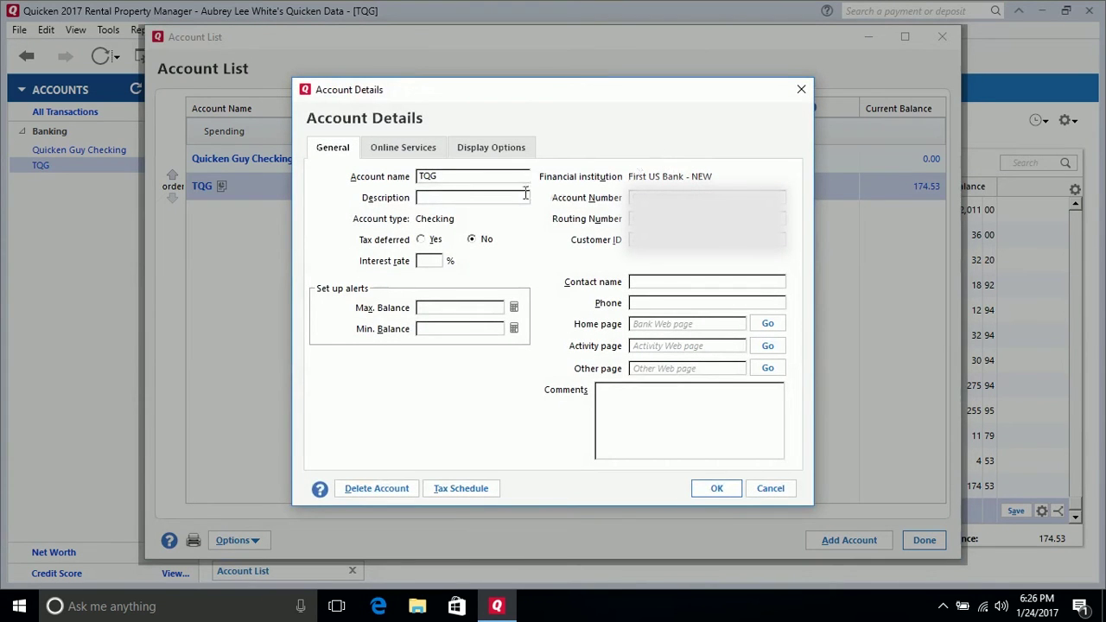
click(399, 152)
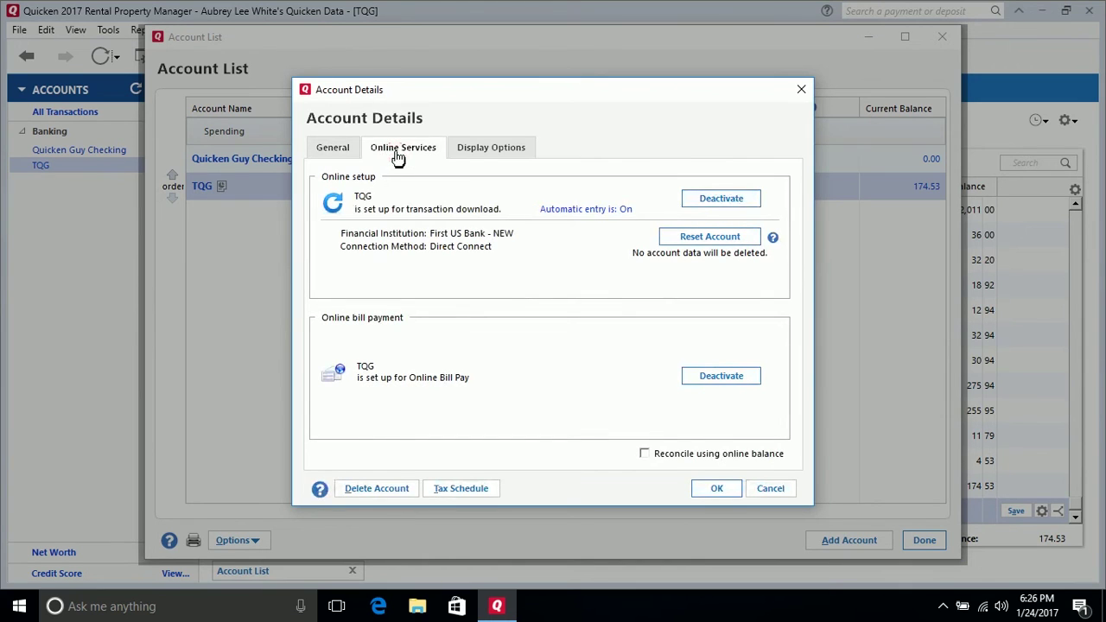
click(731, 208)
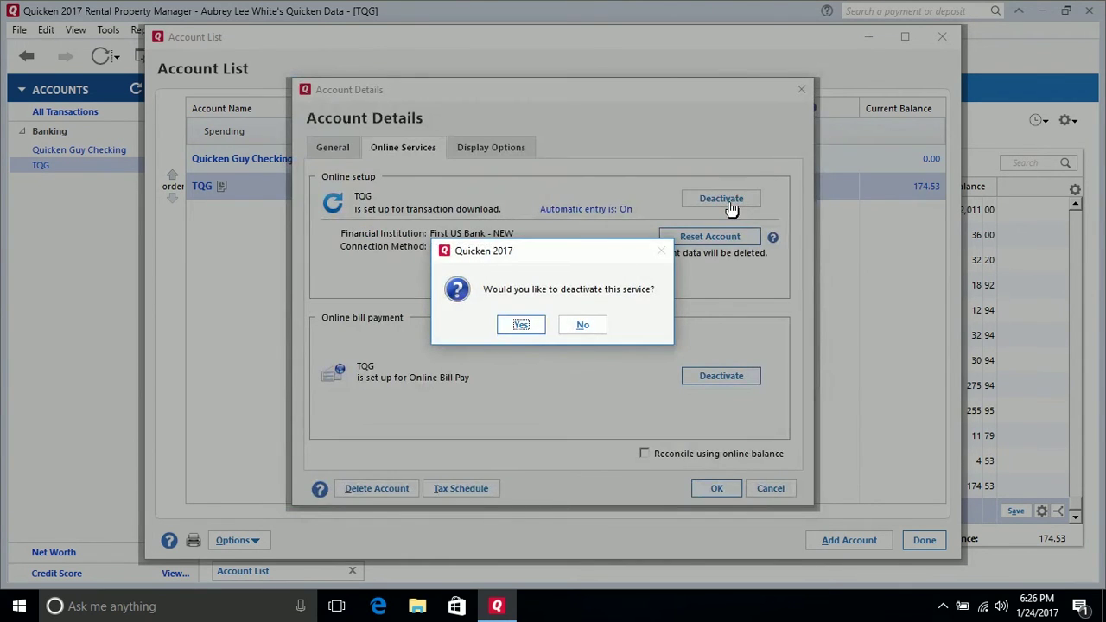
click(525, 326)
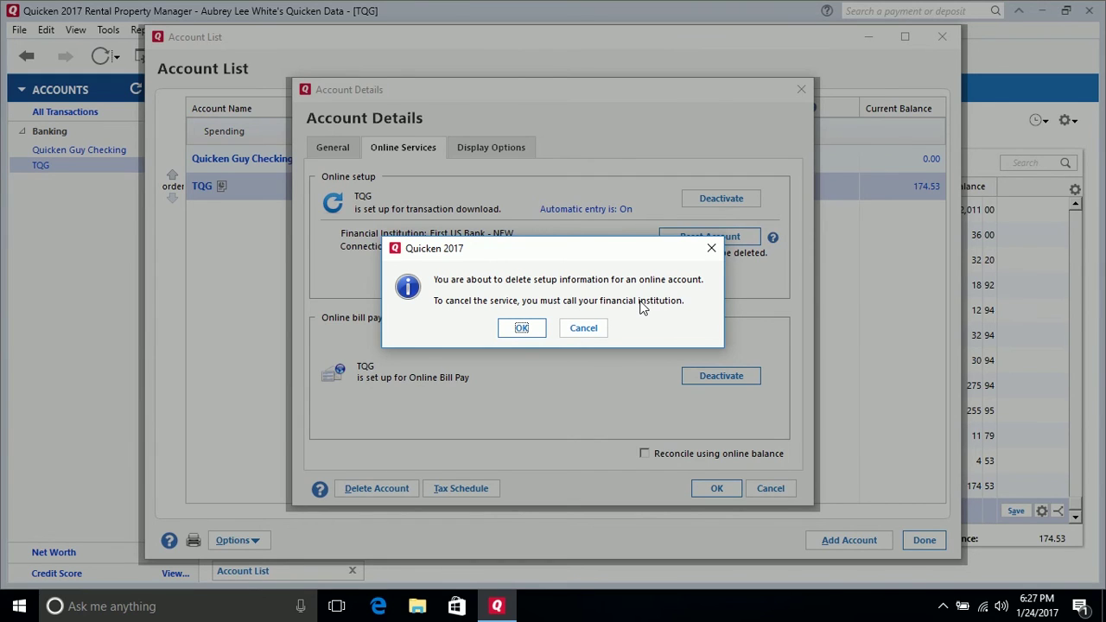
click(521, 328)
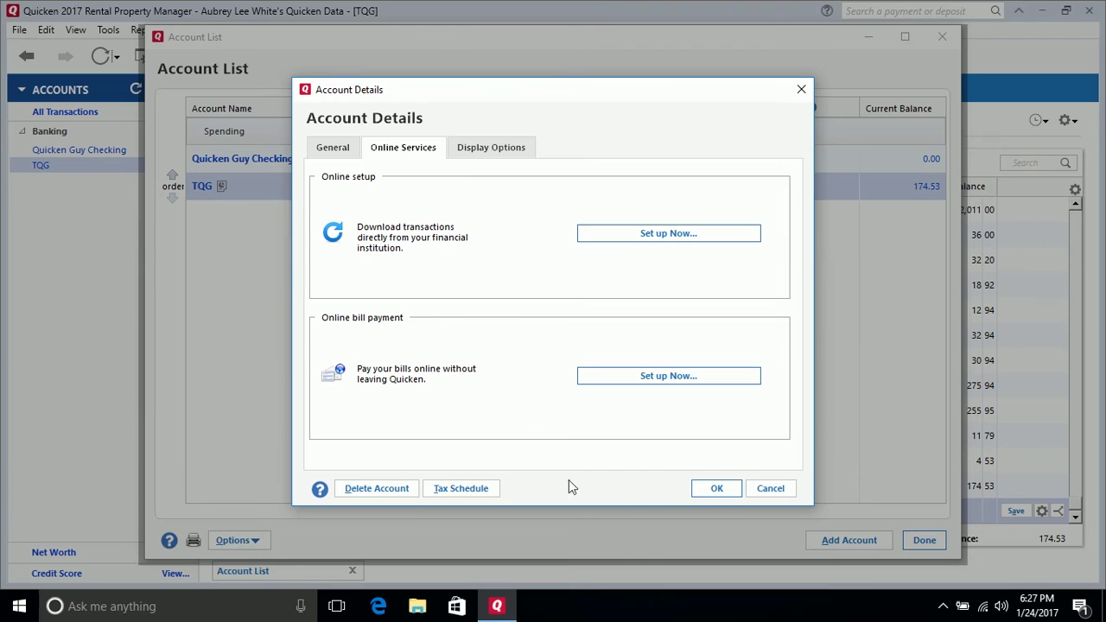
click(715, 490)
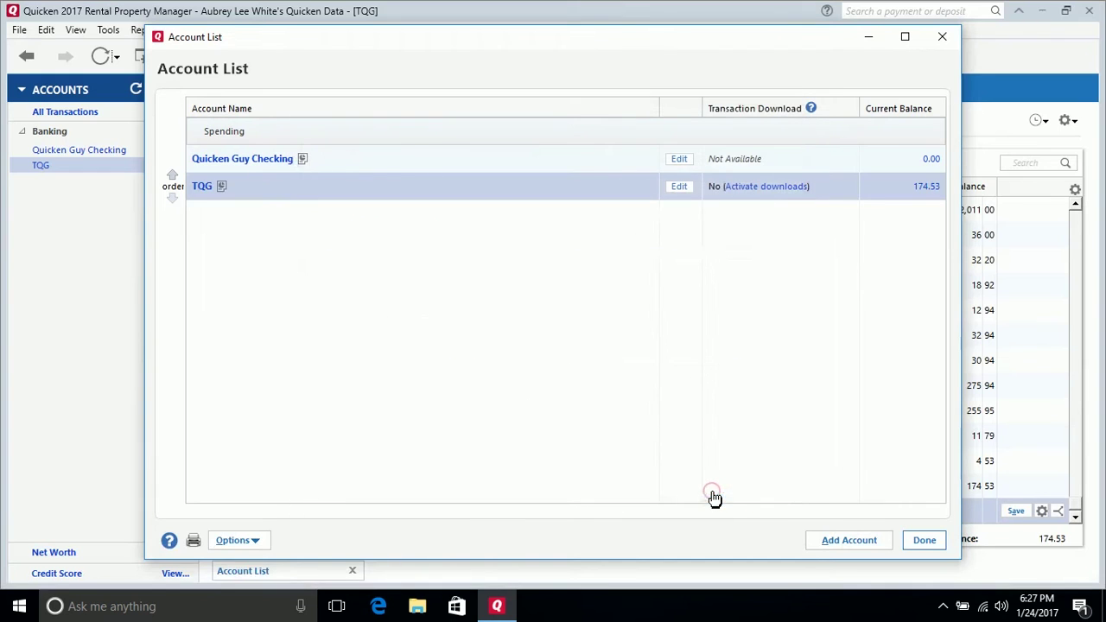
click(927, 540)
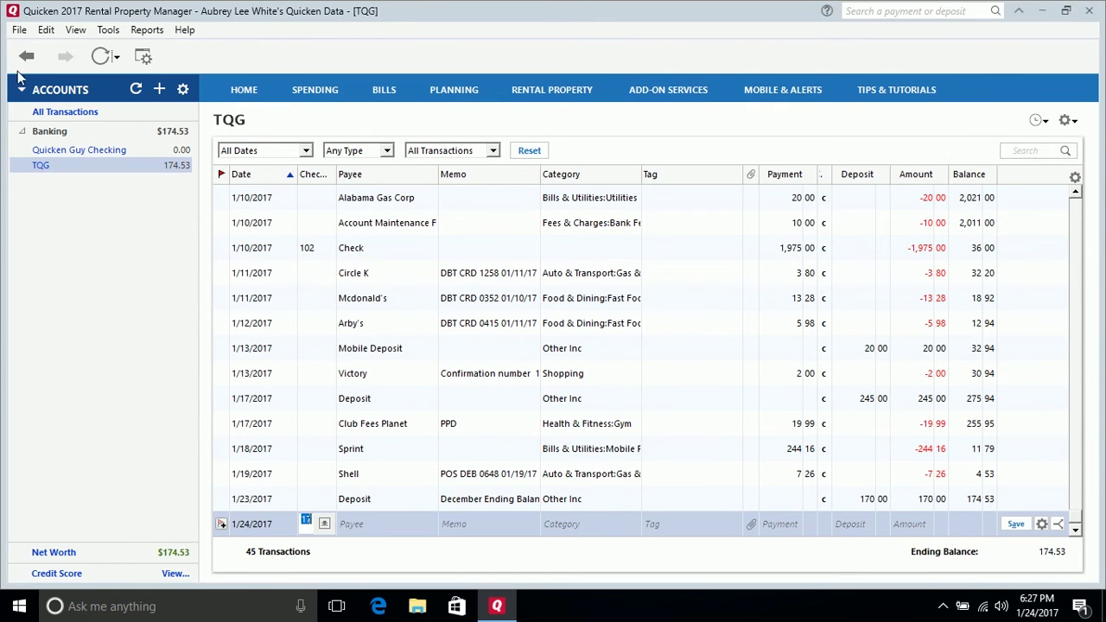
Validate the current Quicken data file, saving the changed register transaction, and close the validation log
click(19, 31)
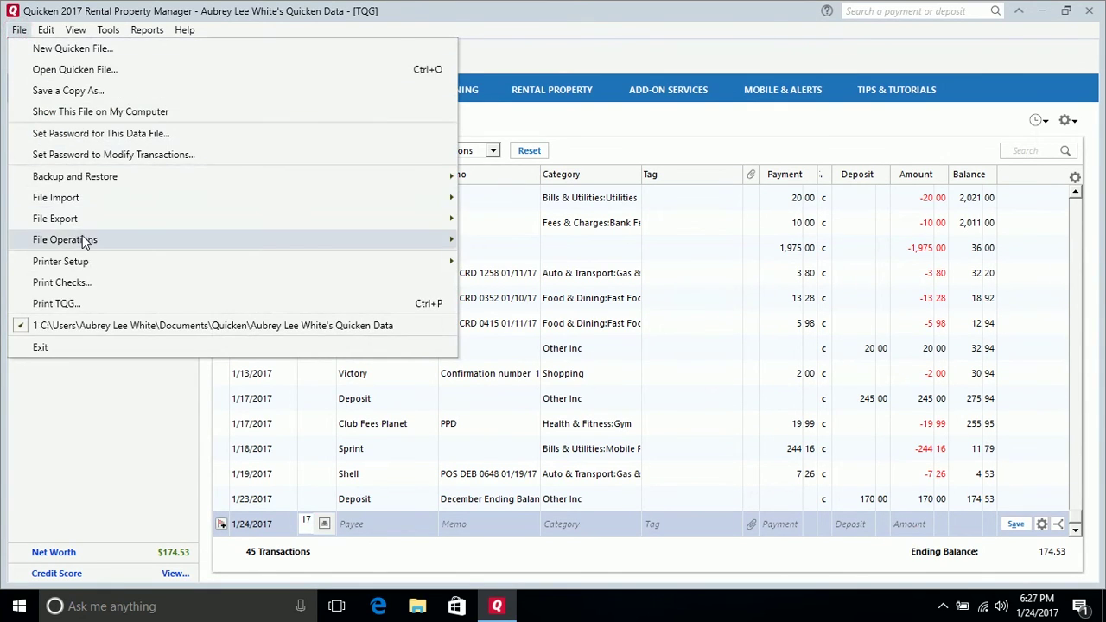
mouse_move(78, 239)
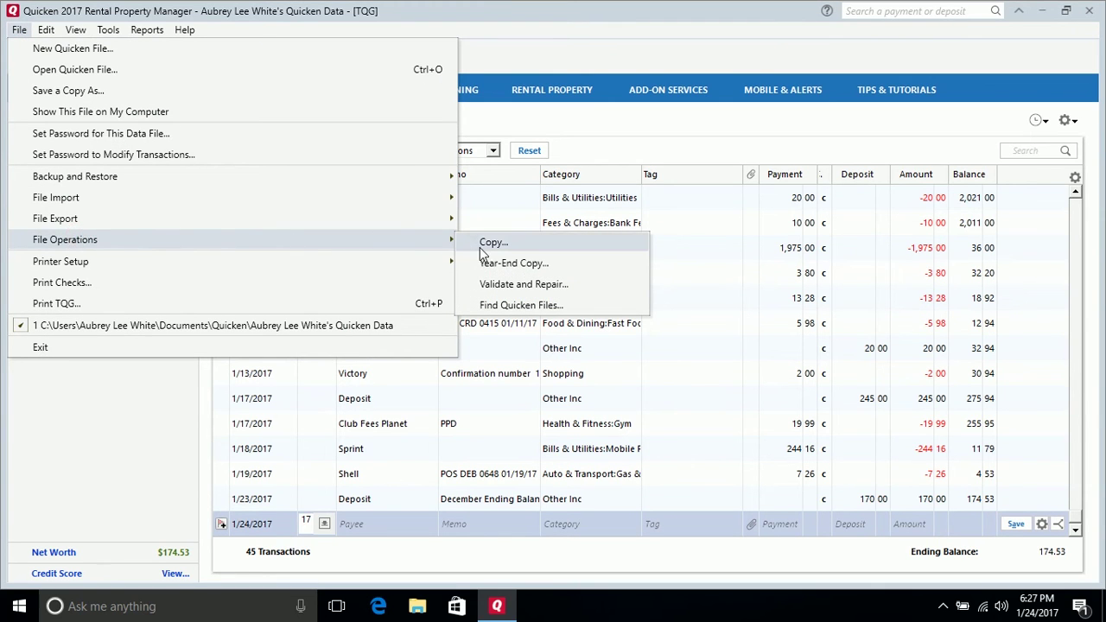
click(522, 285)
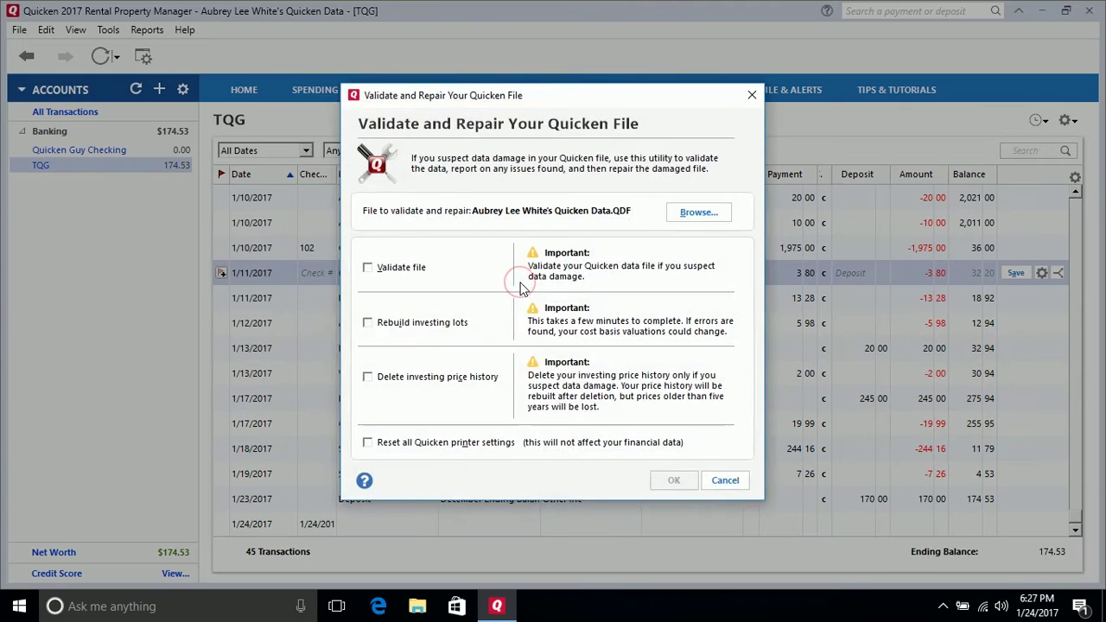
click(368, 271)
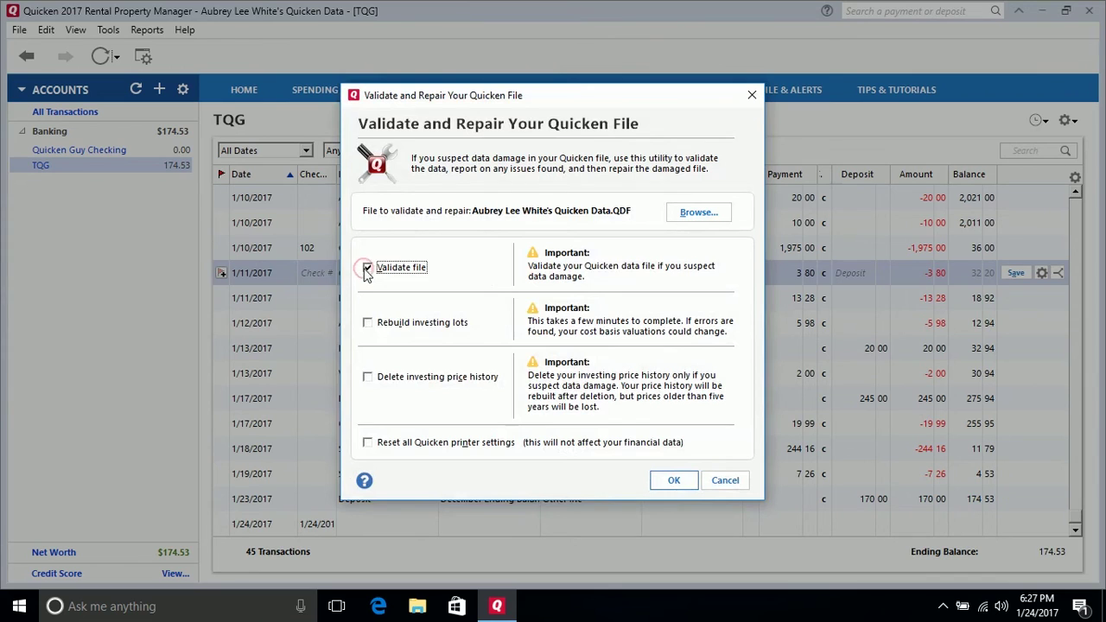
click(687, 485)
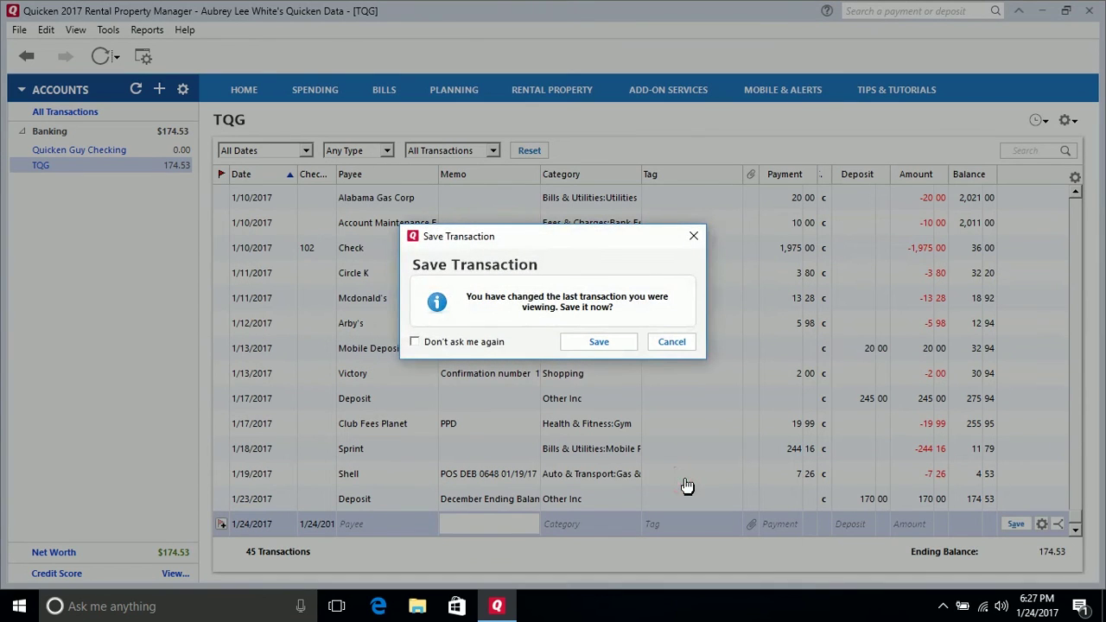
click(615, 344)
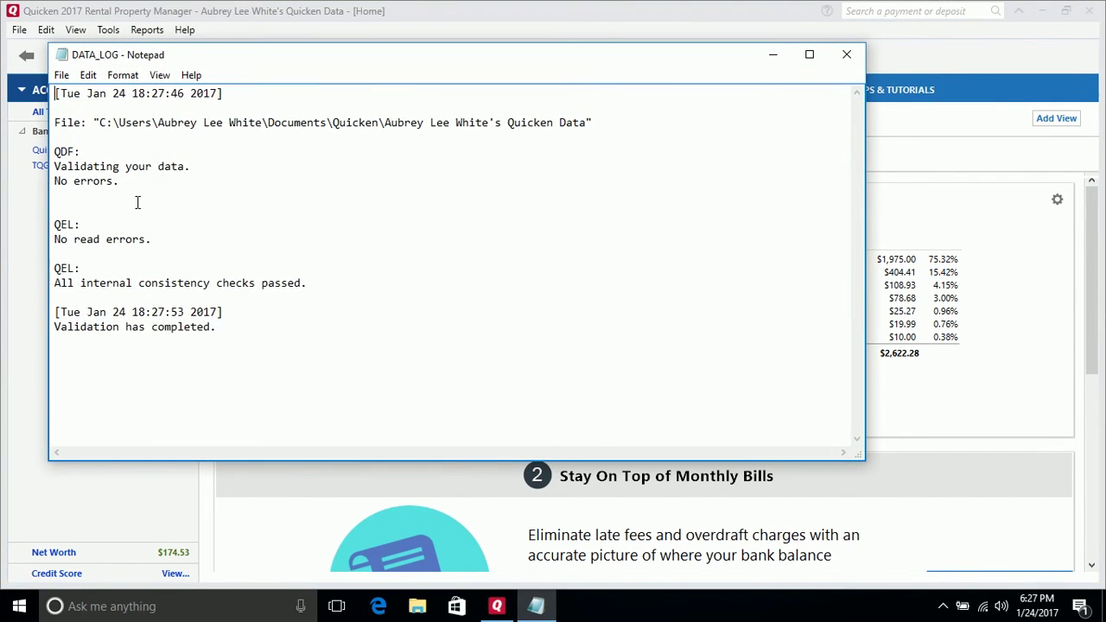
click(849, 56)
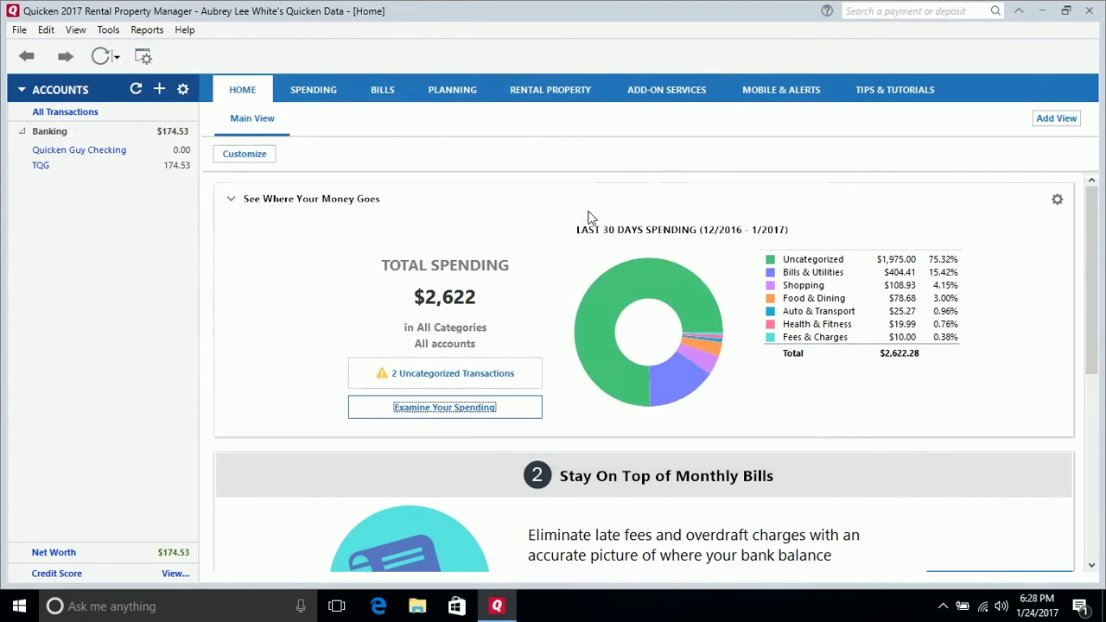
Start transaction download setup for the TQG account, entering the First US Bank NetTeller password with Save this password enabled
click(108, 30)
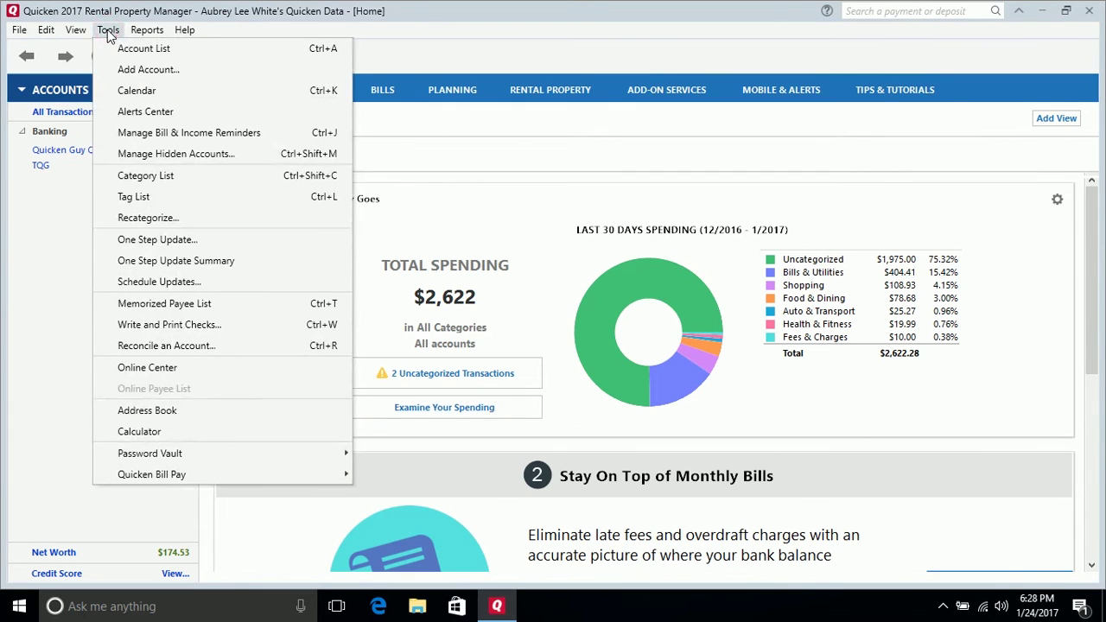
click(128, 54)
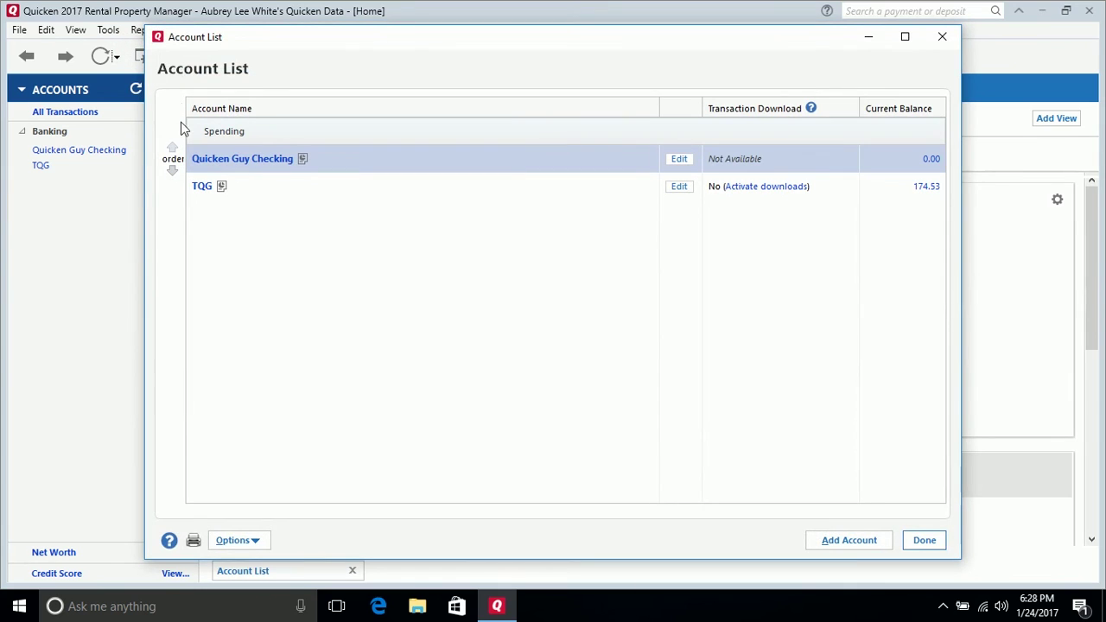
click(687, 193)
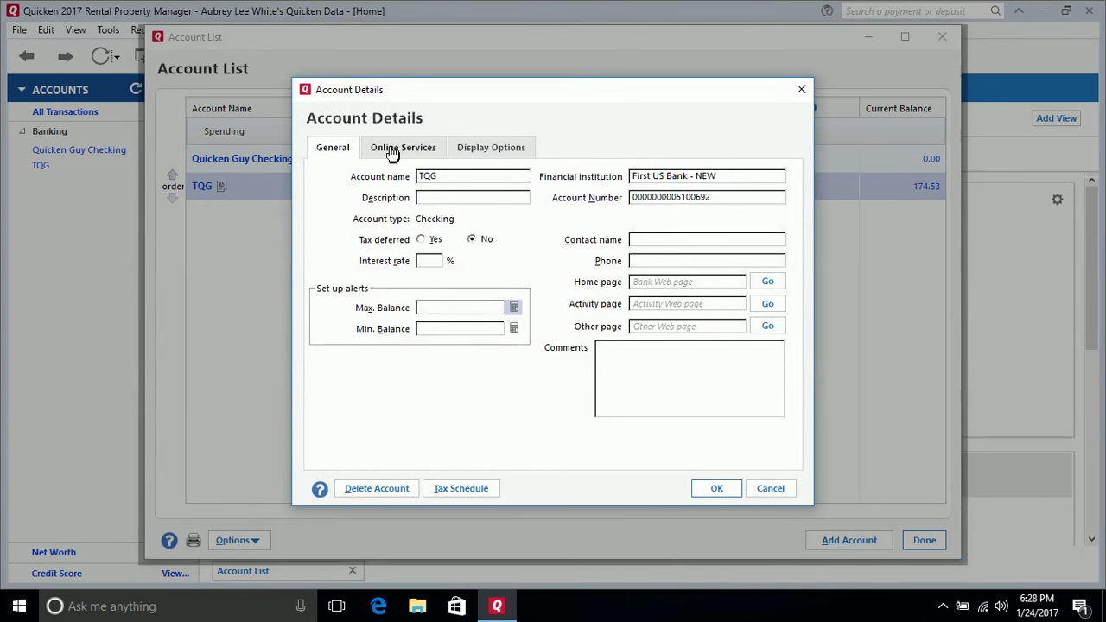
click(392, 151)
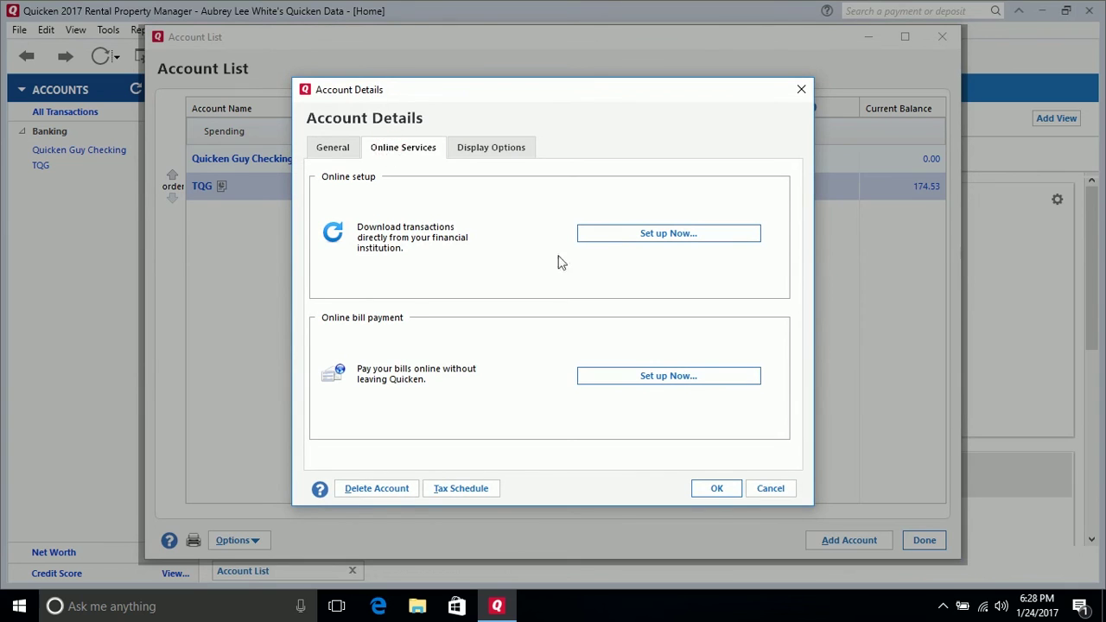
click(684, 242)
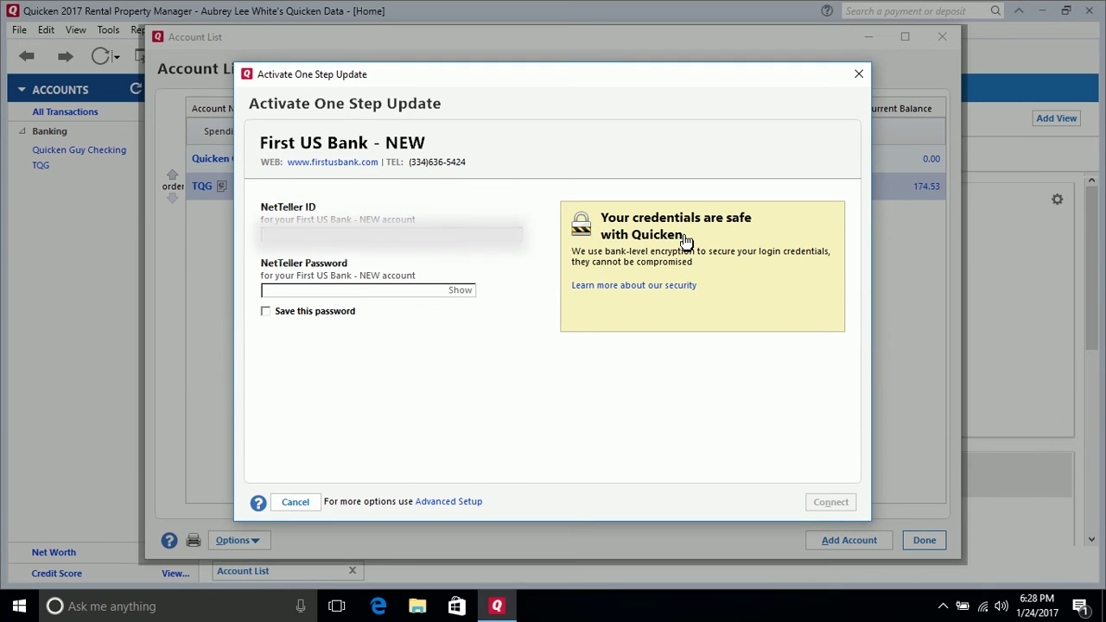
text(*)
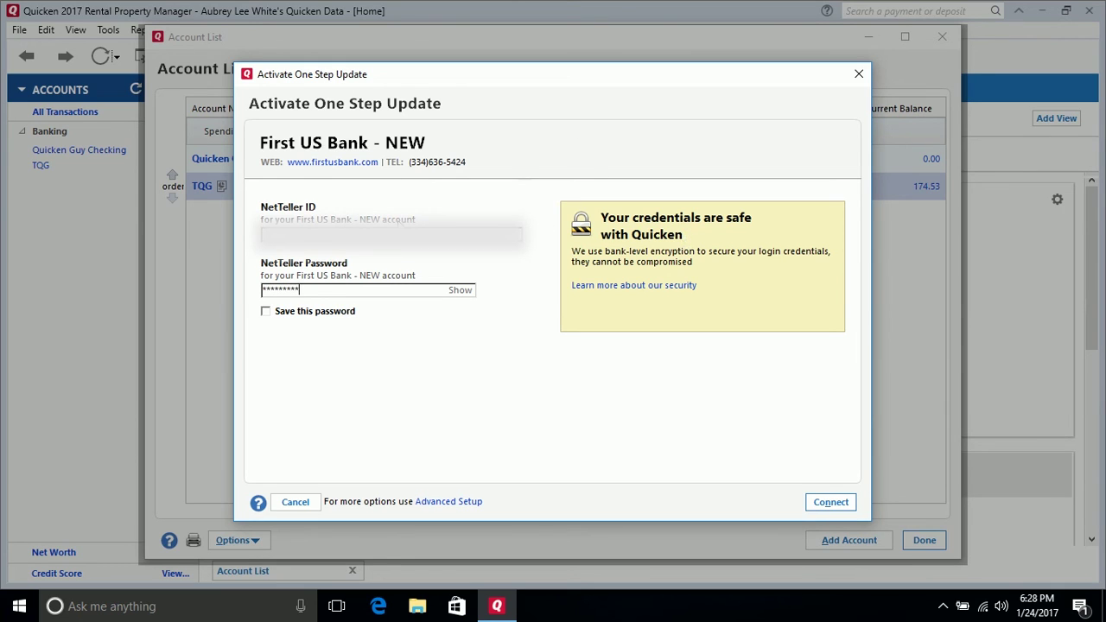
click(266, 312)
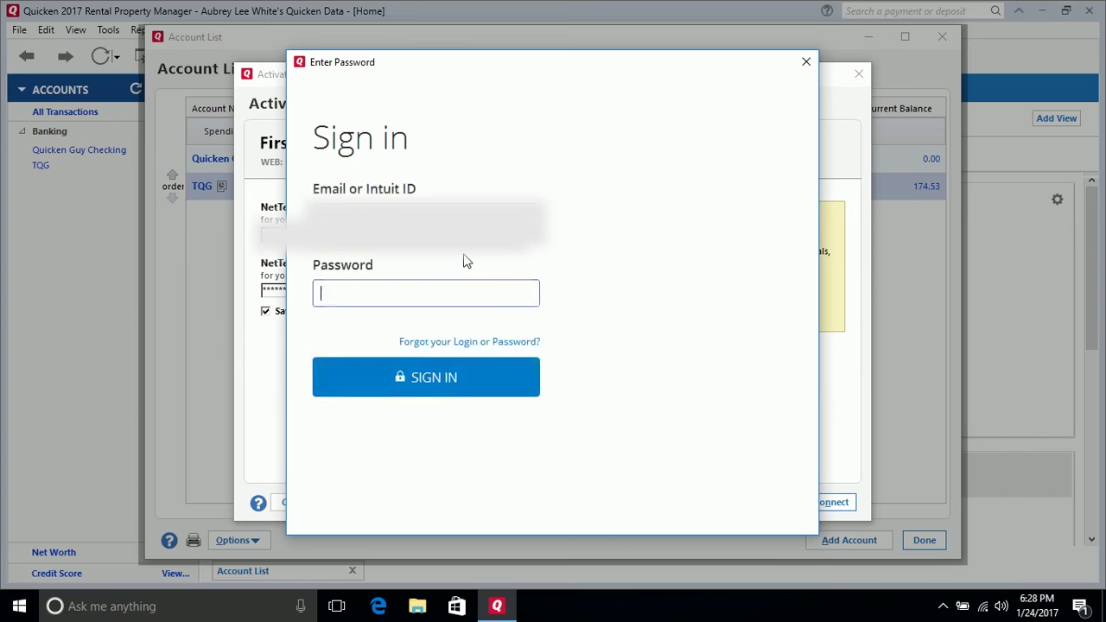
Sign in with the Intuit account password and connect to First US Bank - NEW
text(•)
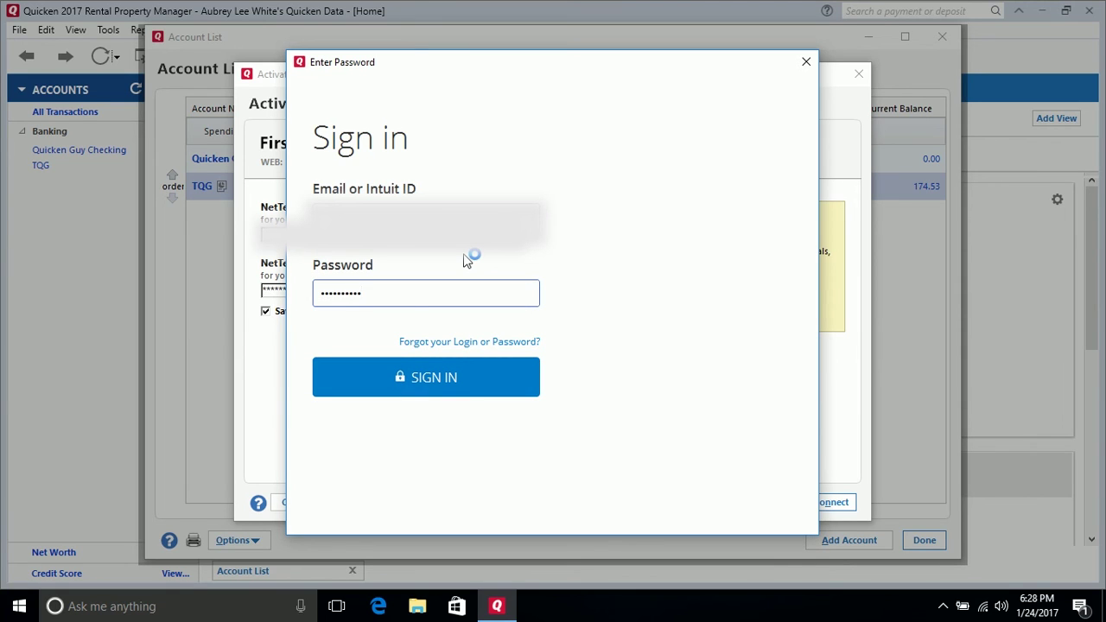
click(439, 390)
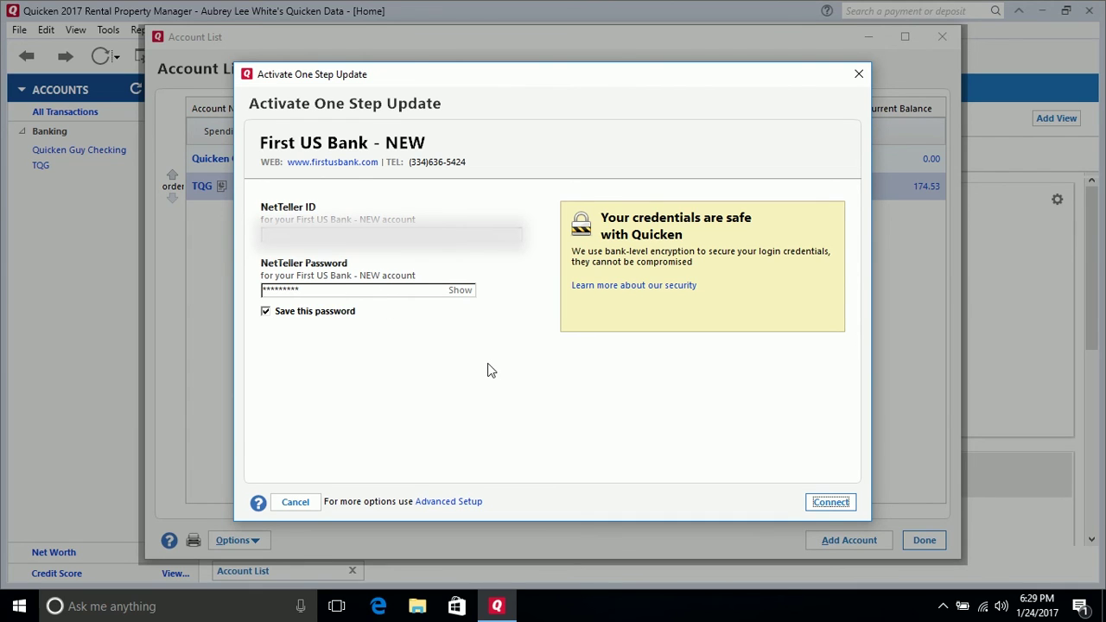
click(830, 503)
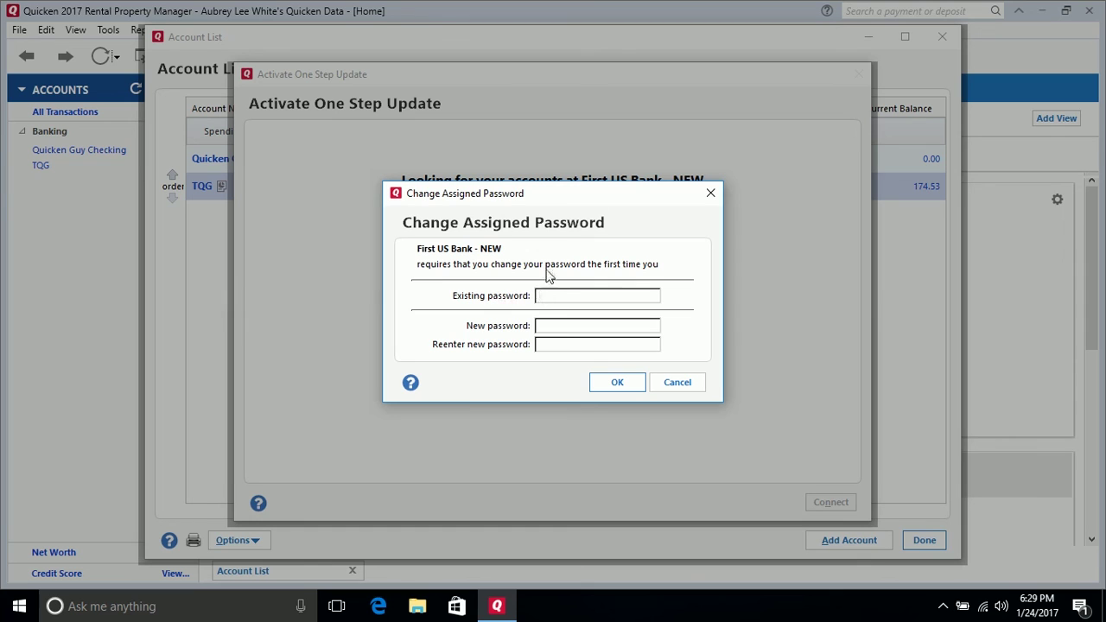
Submit the First US Bank - NEW assigned password change with all fields blank and dismiss the resulting notice
click(612, 389)
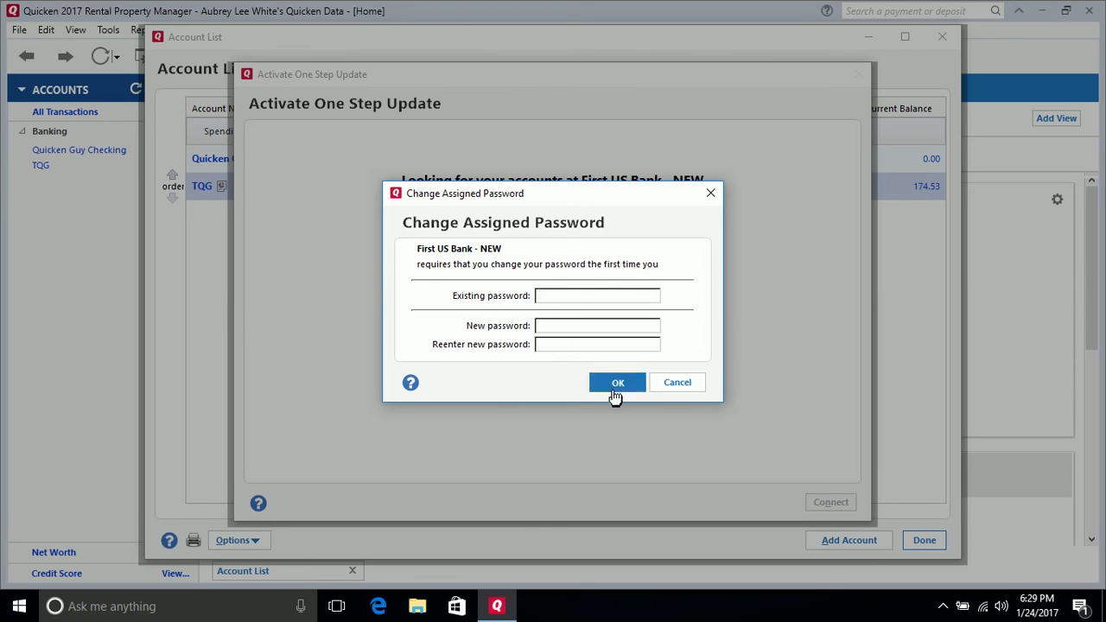
click(570, 333)
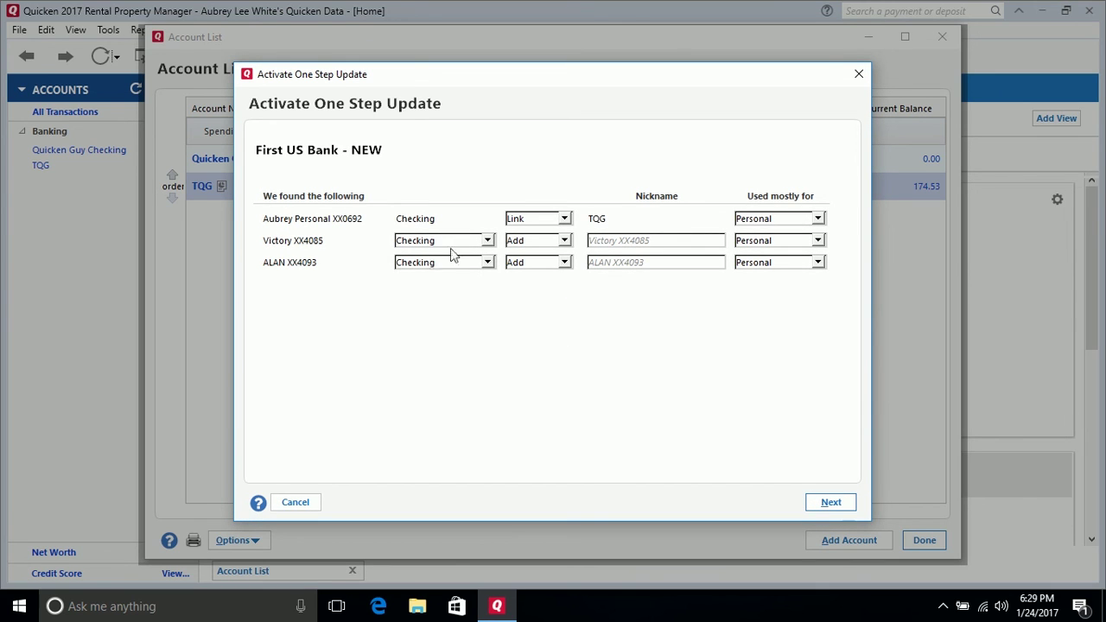
Link the first found checking account at First US Bank - NEW to the existing Quicken account TQG
click(488, 241)
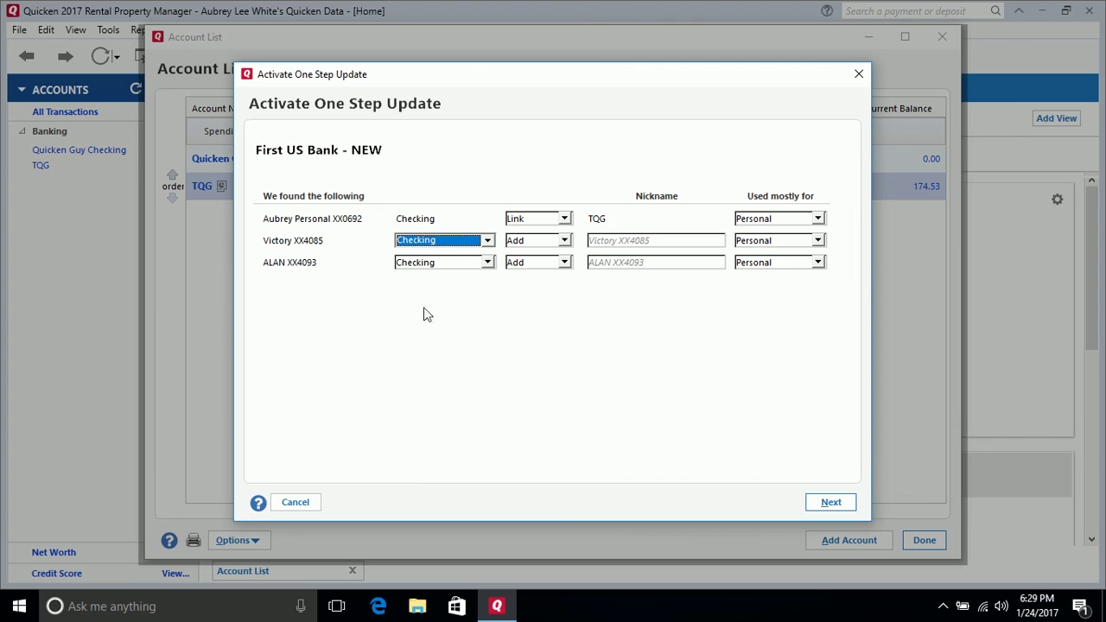
click(561, 220)
mouse_move(570, 259)
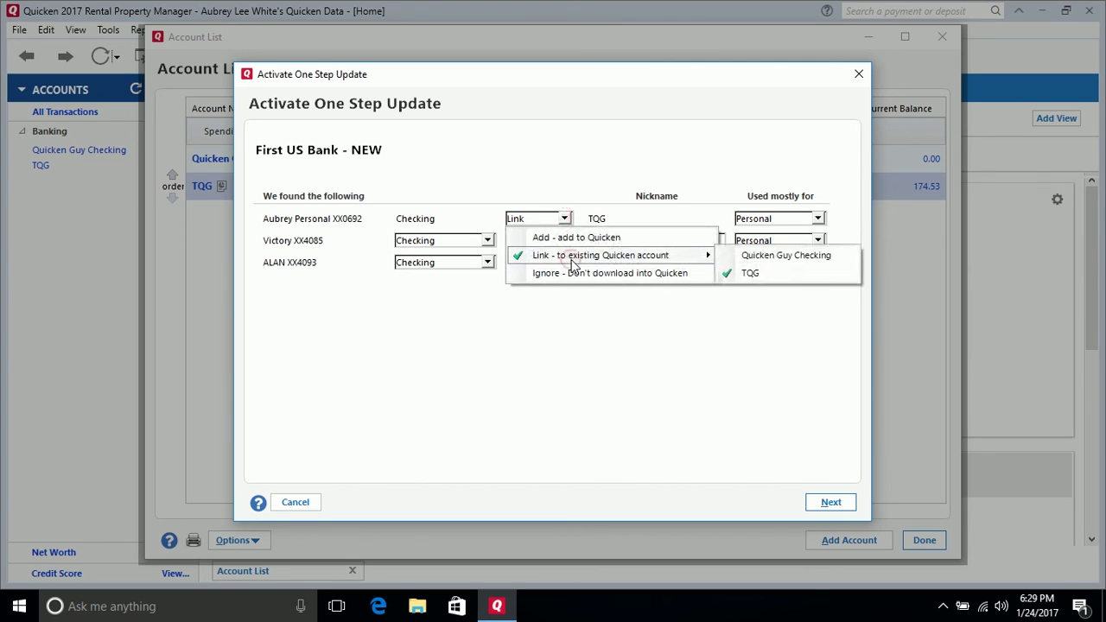
click(753, 277)
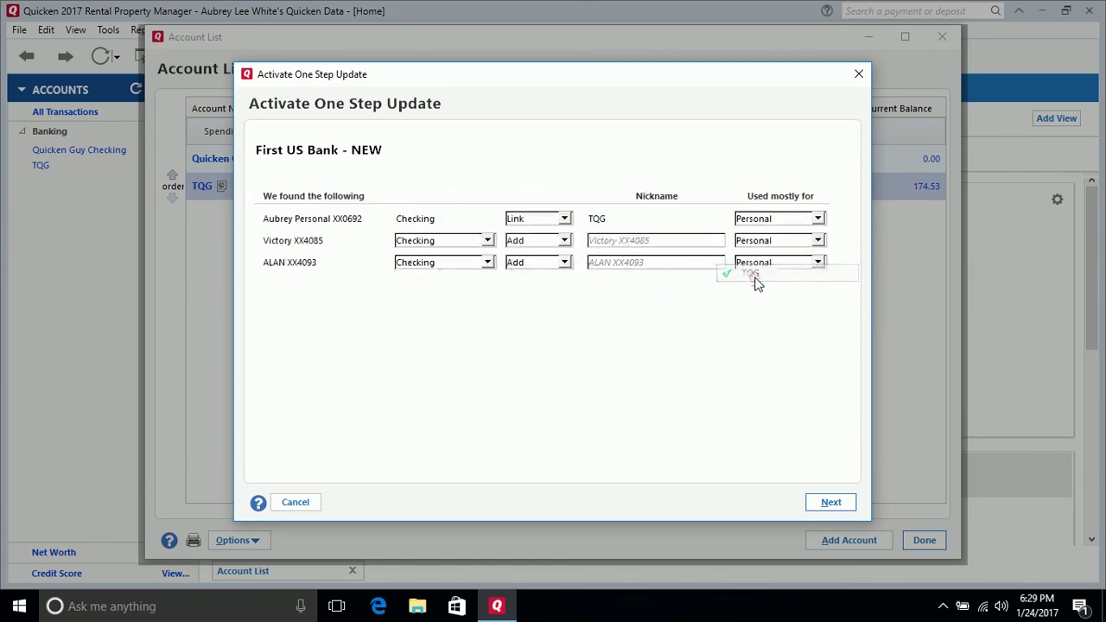
Set the other two found bank accounts to Ignore - Don't download into Quicken and continue the activation
click(564, 241)
click(548, 294)
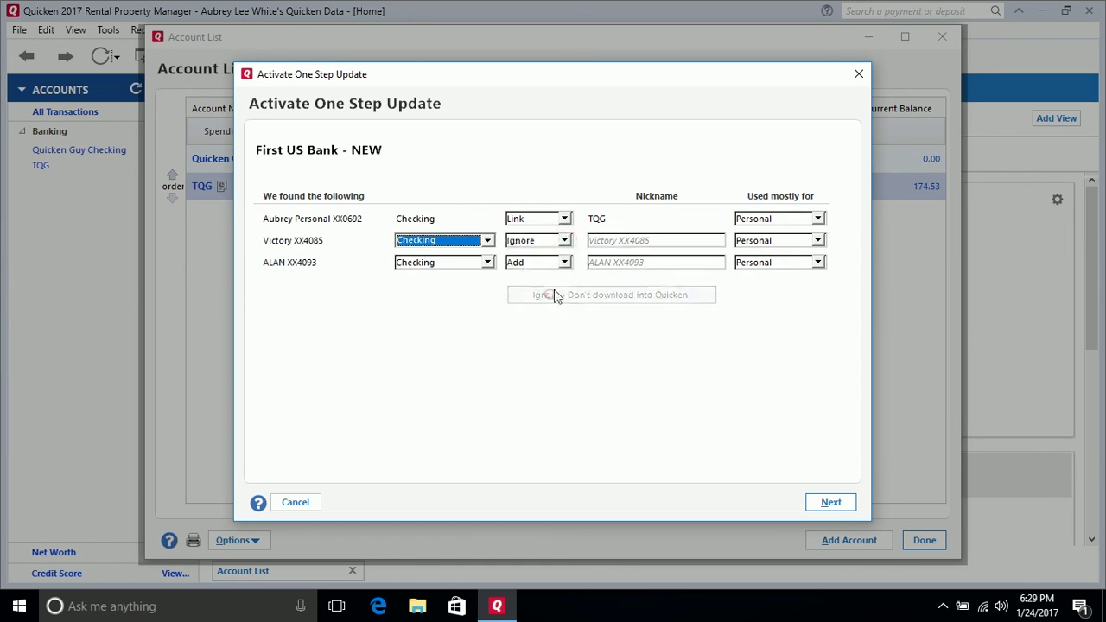
click(564, 262)
click(542, 318)
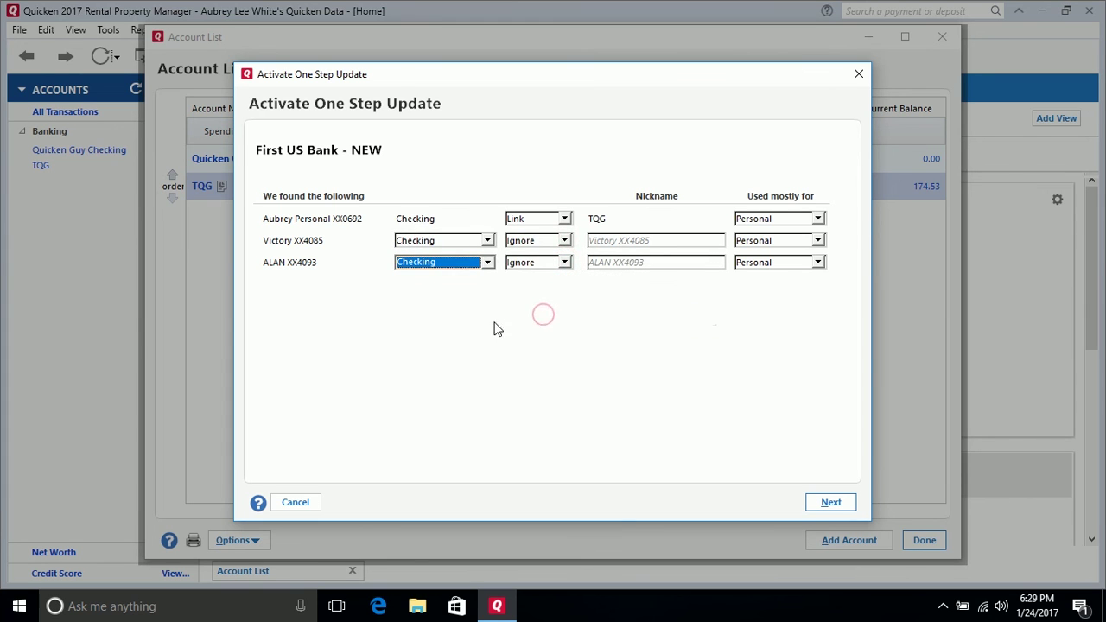
click(827, 502)
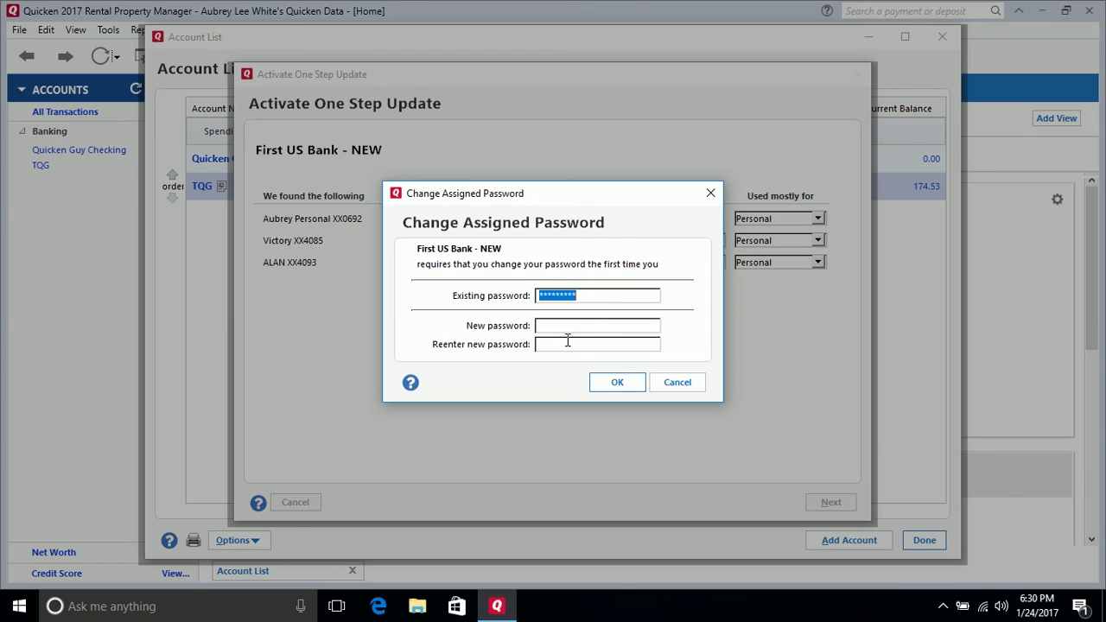
Clear the existing password in the repeated Change Assigned Password request, submit it without a new password, and dismiss the notice
key(BackSpace)
click(610, 389)
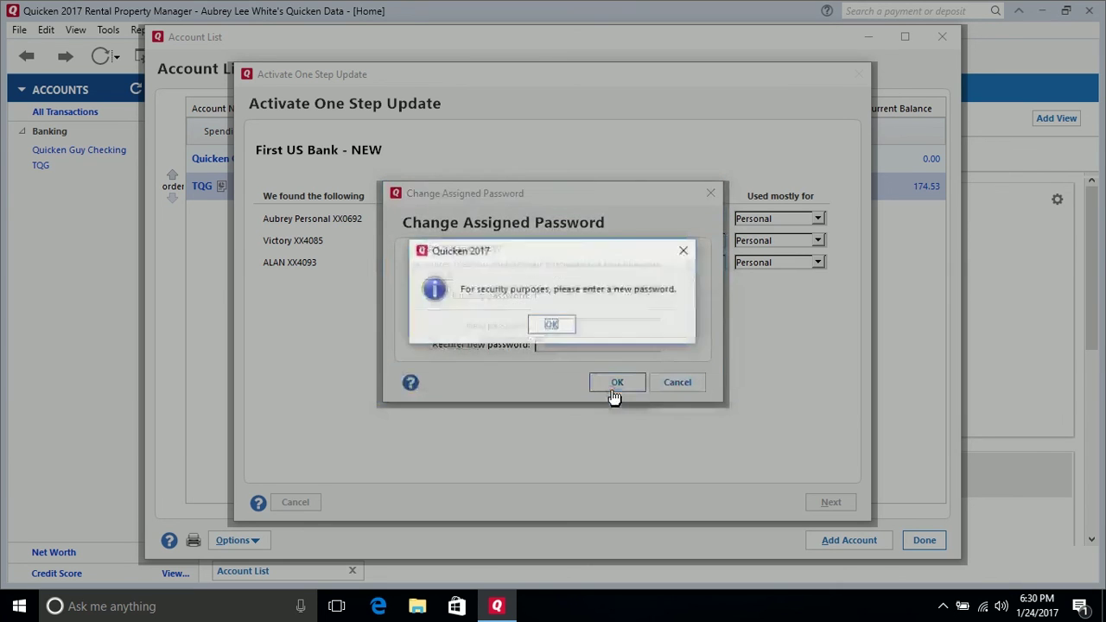
click(557, 325)
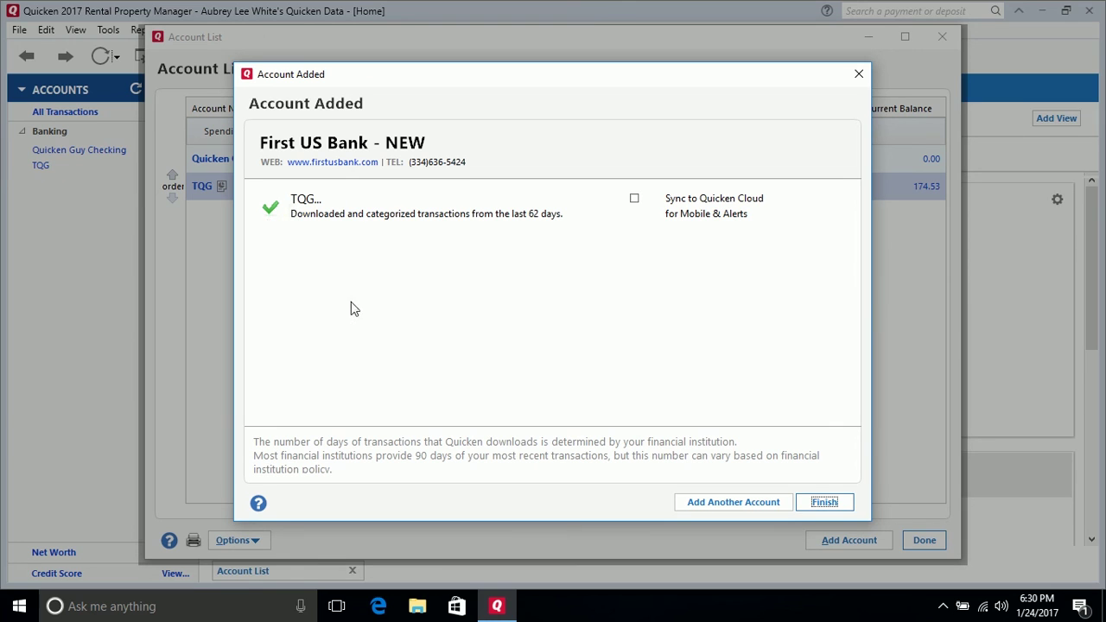
Finish the TQG activation with Sync to Quicken Cloud left off and close the account list
click(826, 504)
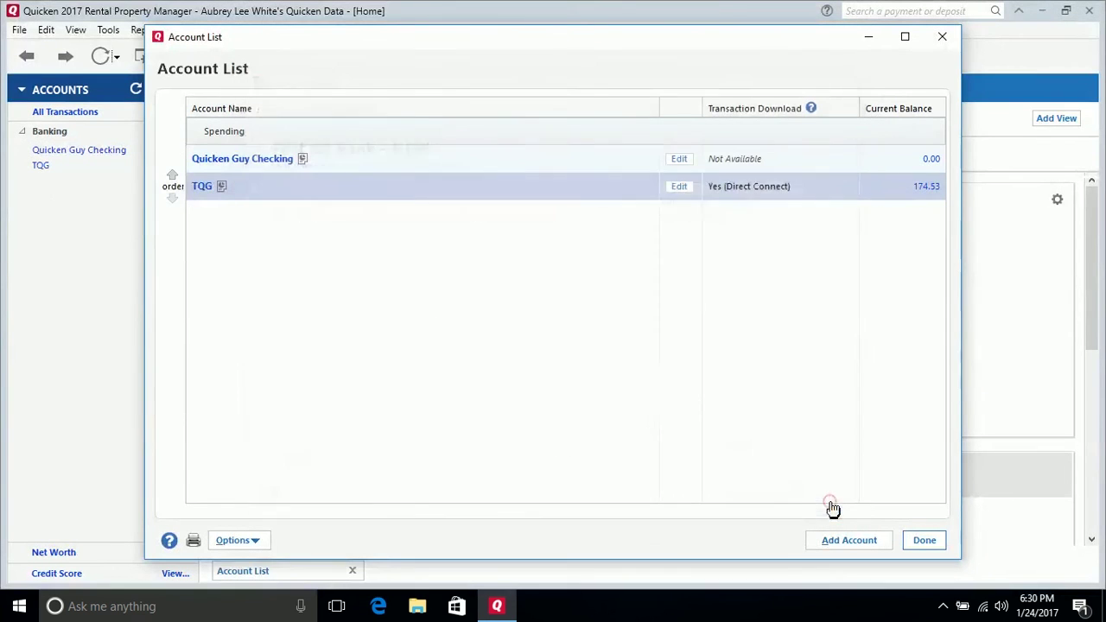
click(926, 541)
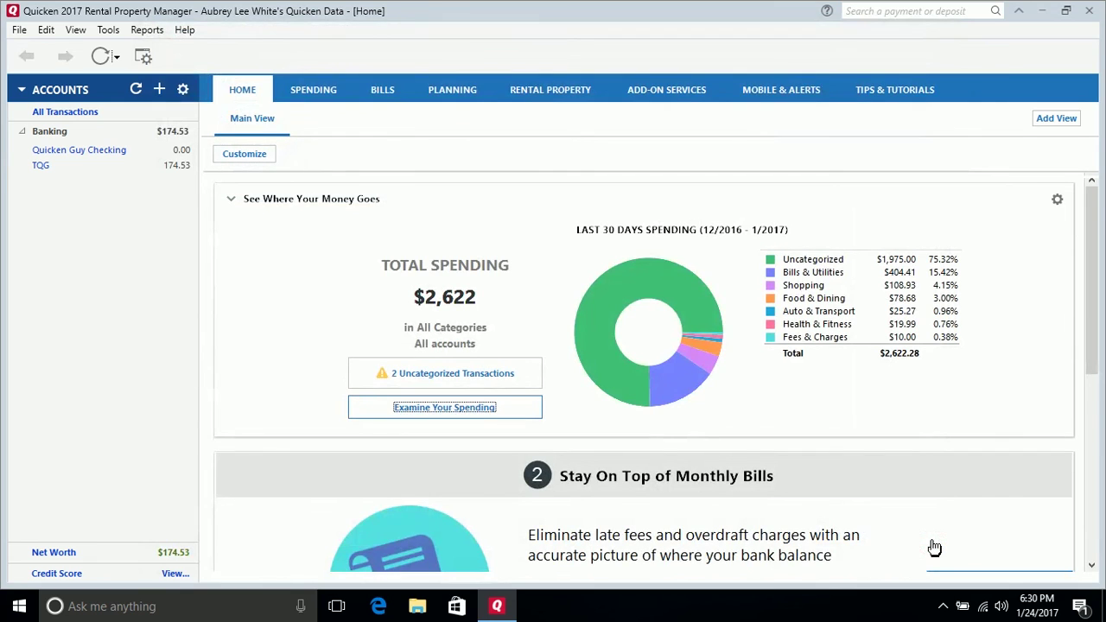